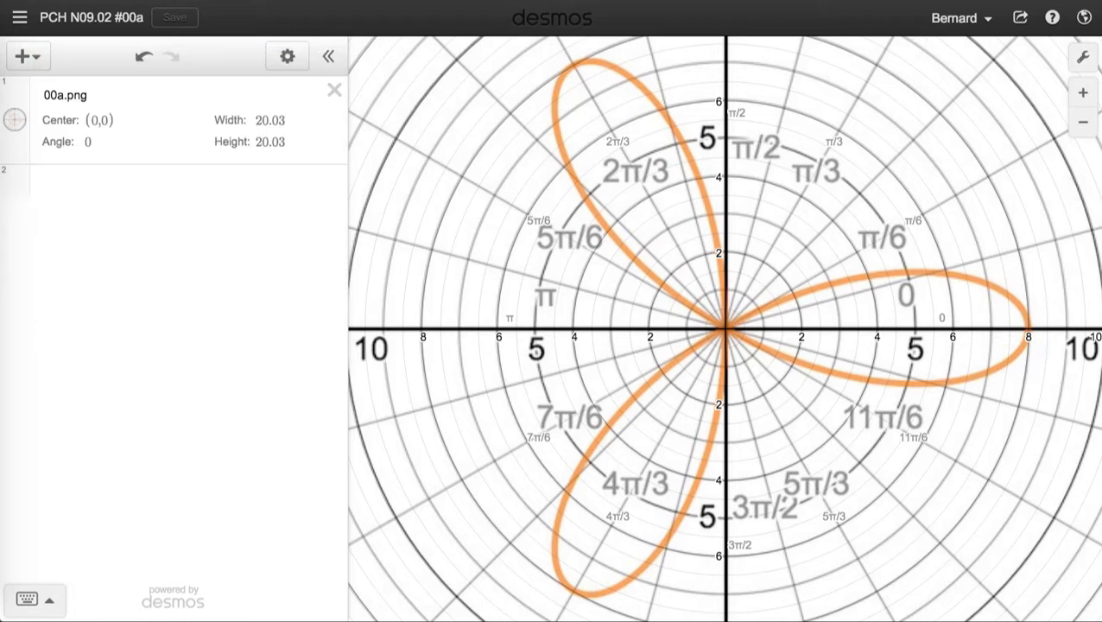
# Open a blank Desmos graph in a new browser tab and switch its grid to polar.
pyautogui.press('super+t')
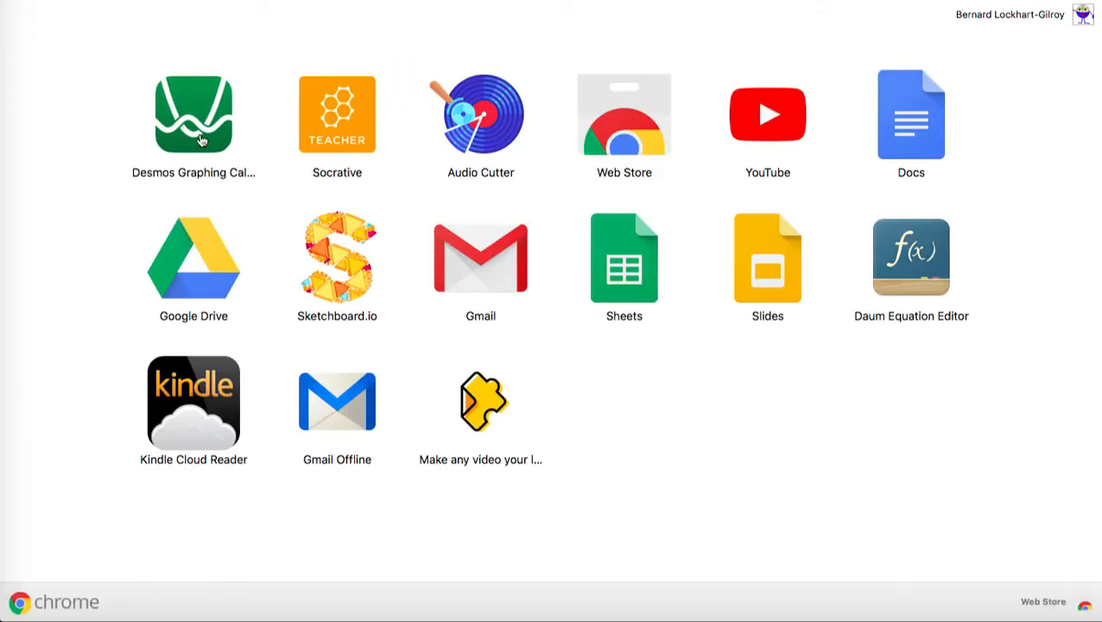
pyautogui.click(201, 140)
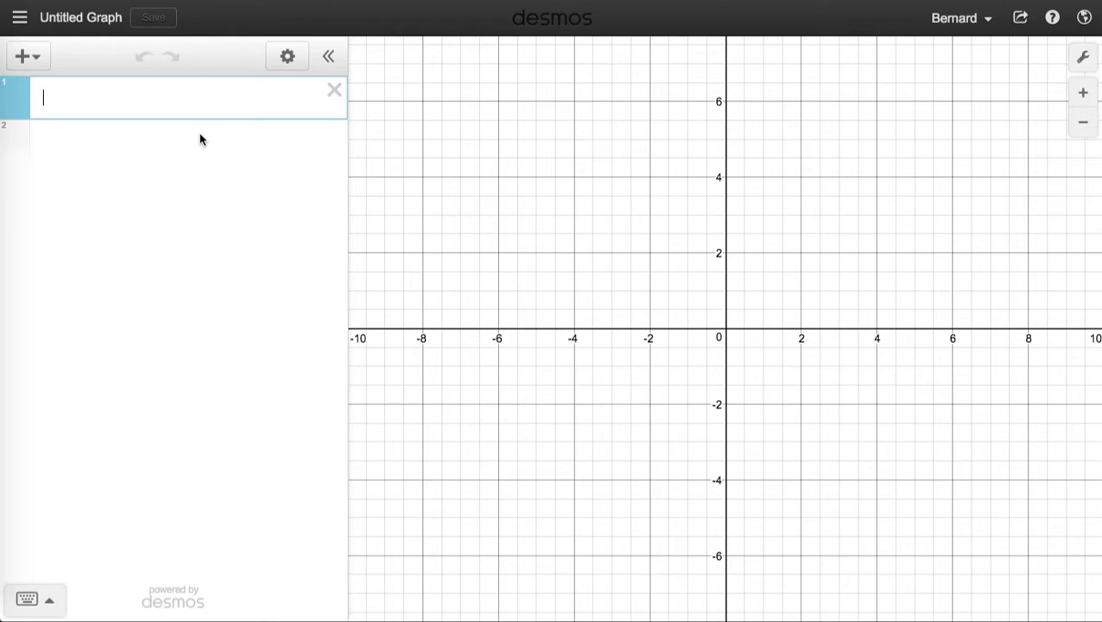
pyautogui.click(1083, 57)
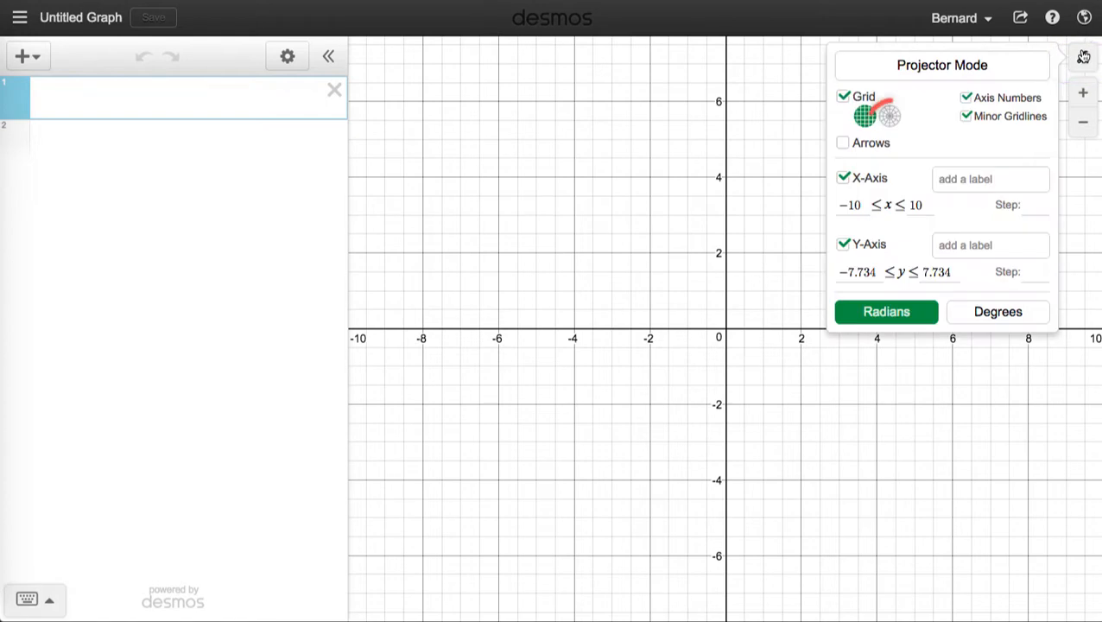
pyautogui.click(891, 118)
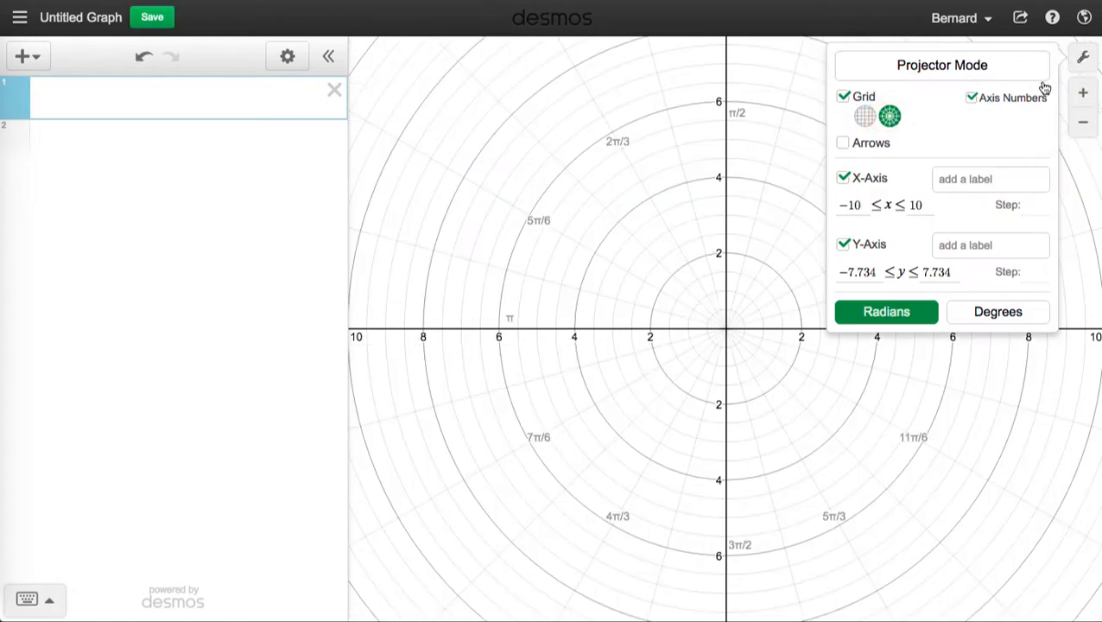
pyautogui.click(1077, 59)
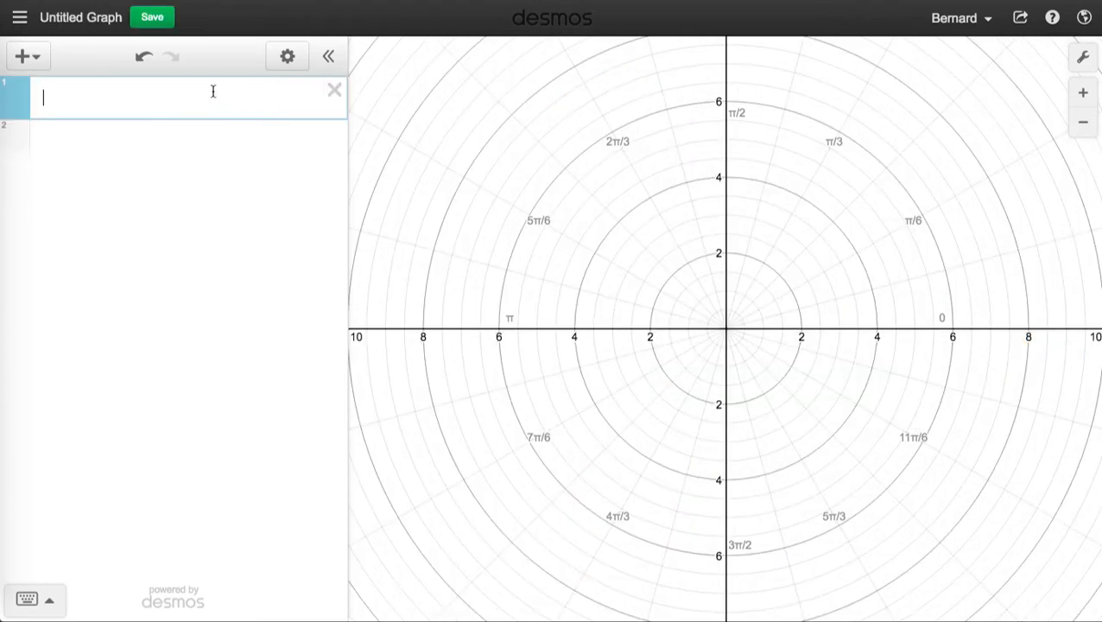
# Enter the polar equation r = a sin 3θ and add a slider for a.
pyautogui.write('r=asin')
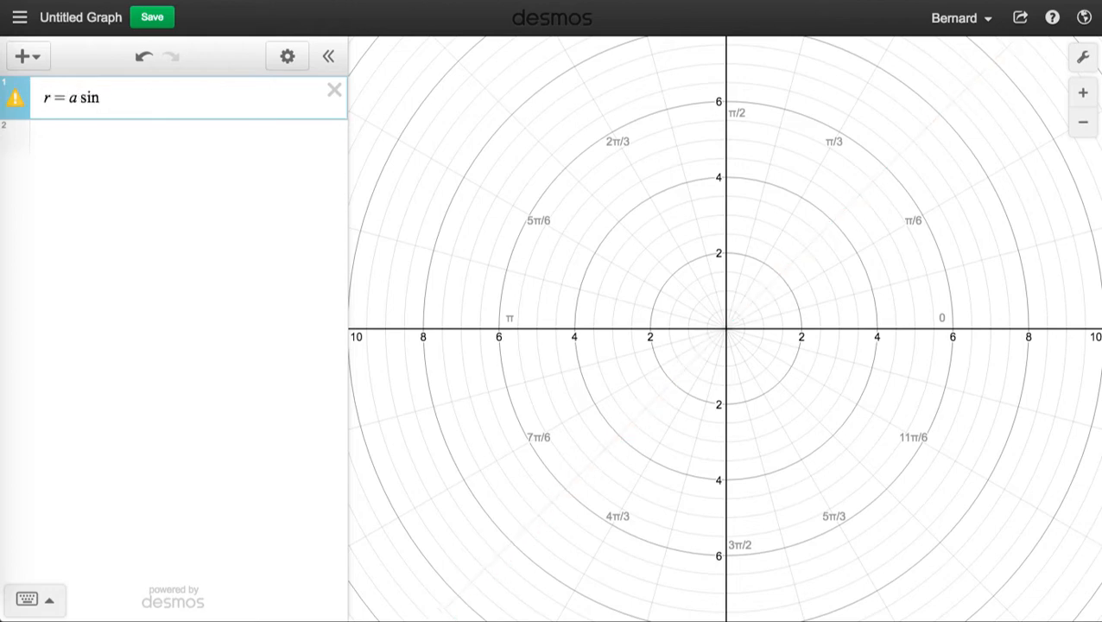
pyautogui.write('3theta')
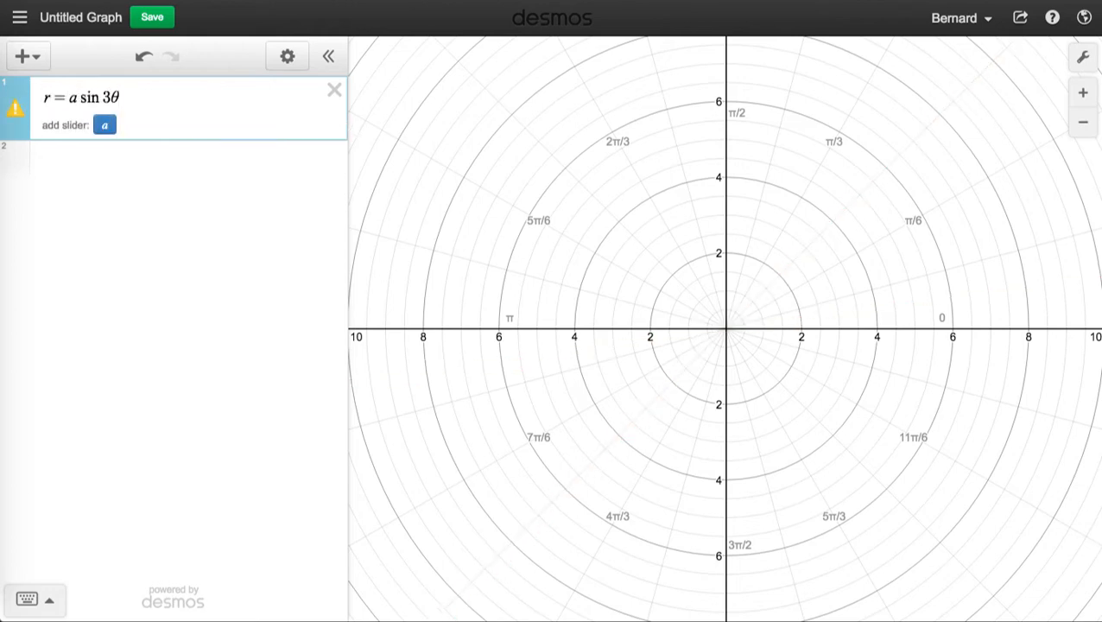
pyautogui.click(104, 125)
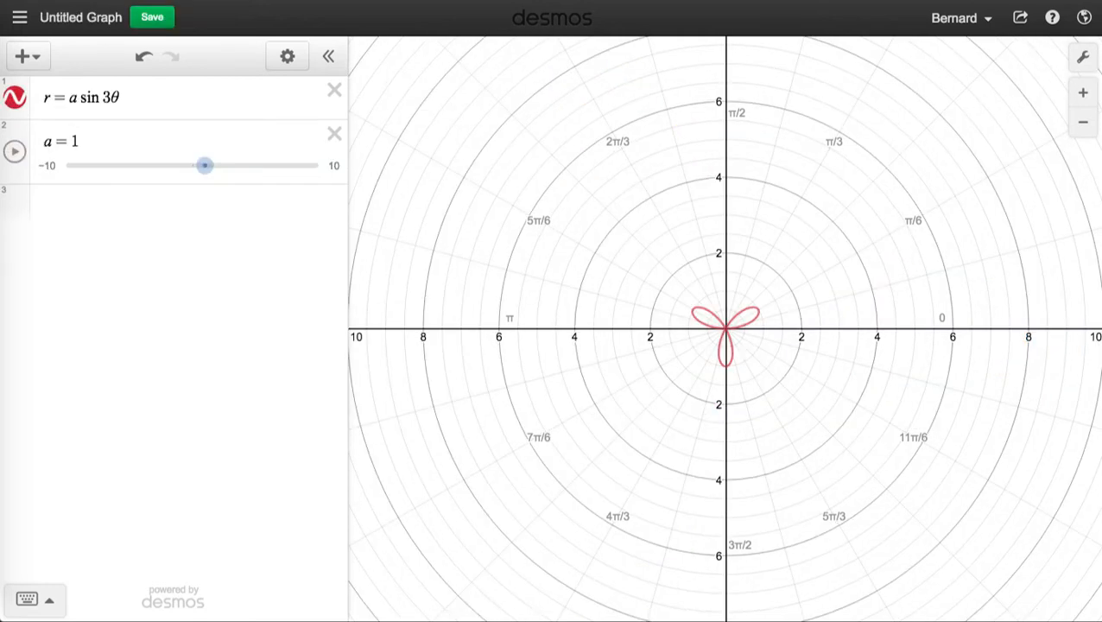
# Replace sine with cosine in the rose equation so it reads r = a cos 3θ.
pyautogui.click(101, 97)
pyautogui.press('BackSpace')
pyautogui.press('BackSpace')
pyautogui.press('BackSpace')
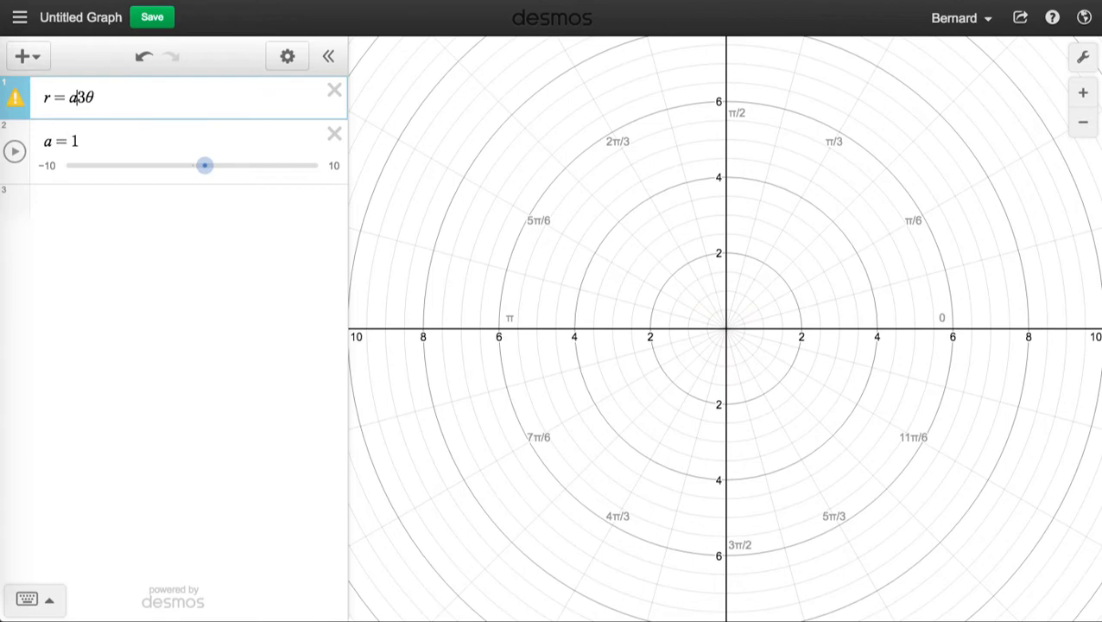
pyautogui.write('cos')
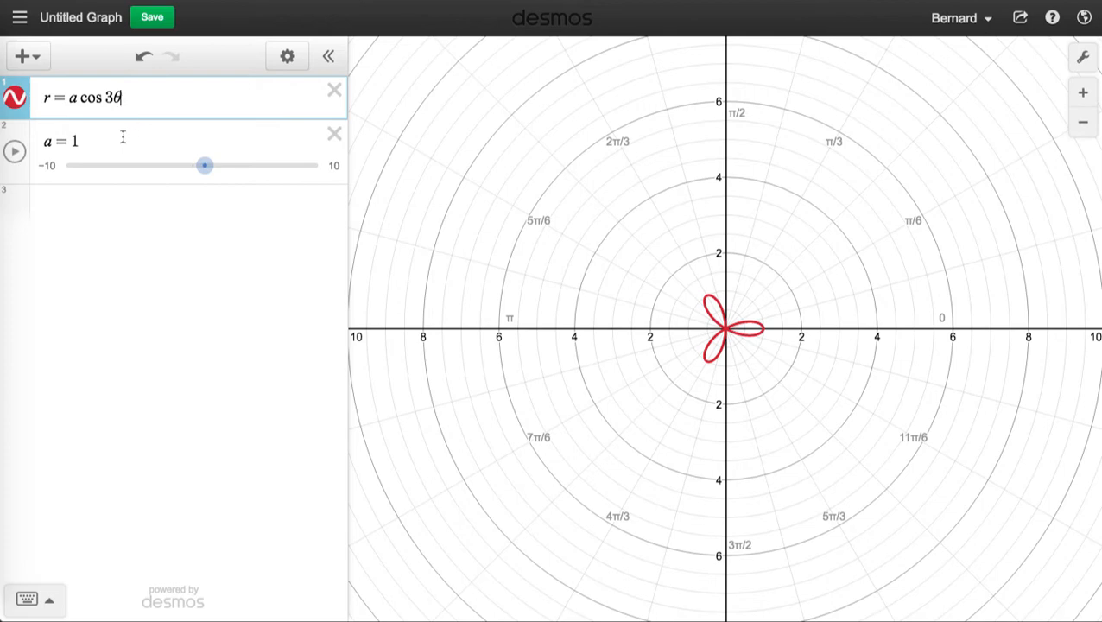
# Set the parameter a of the rose curve to 8.
pyautogui.click(123, 136)
pyautogui.press('BackSpace')
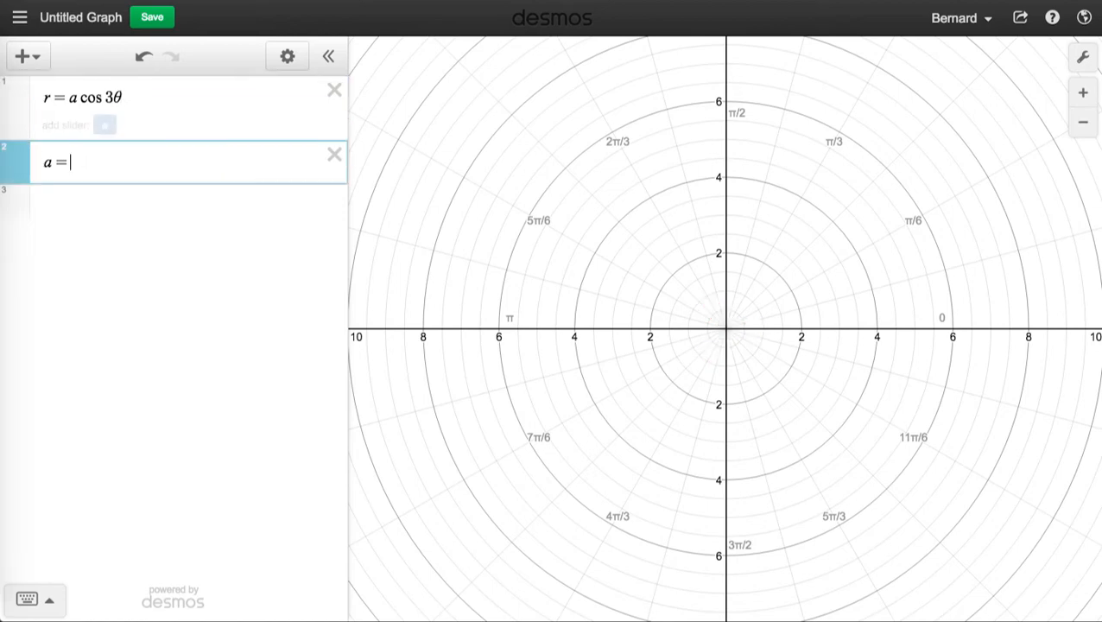
pyautogui.write('8')
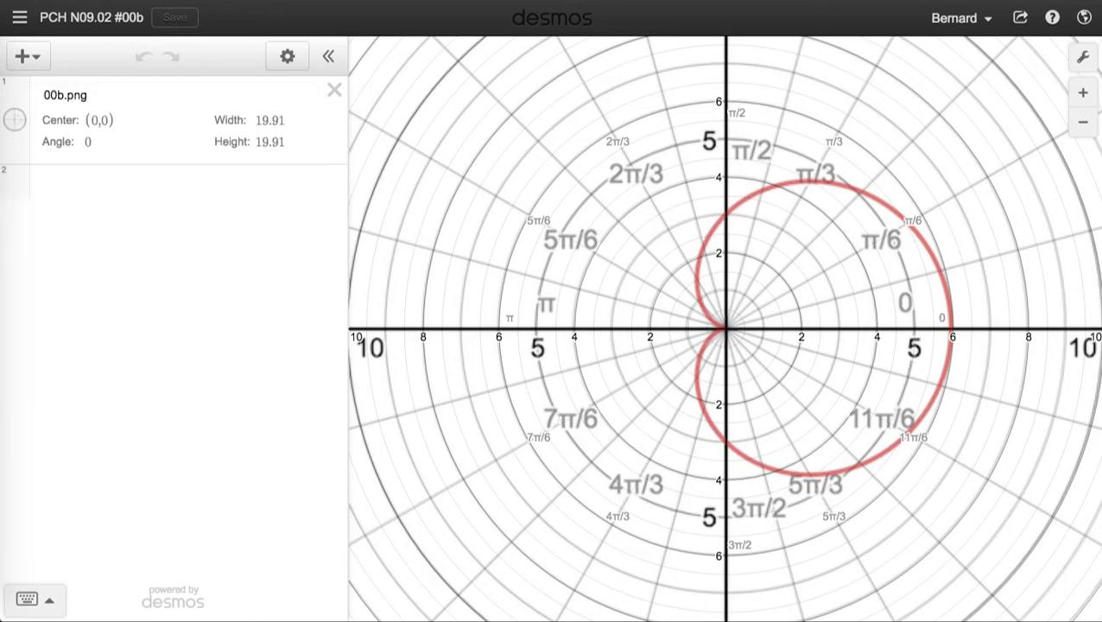
# Open another blank Desmos graph in a new browser tab.
pyautogui.press('super+t')
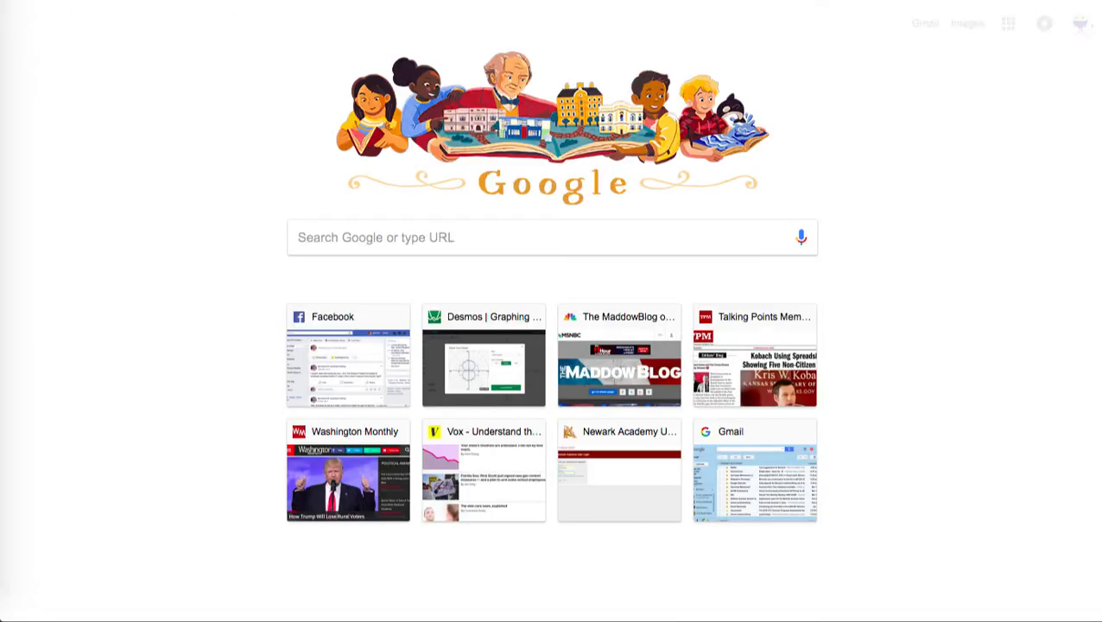
pyautogui.click(64, 77)
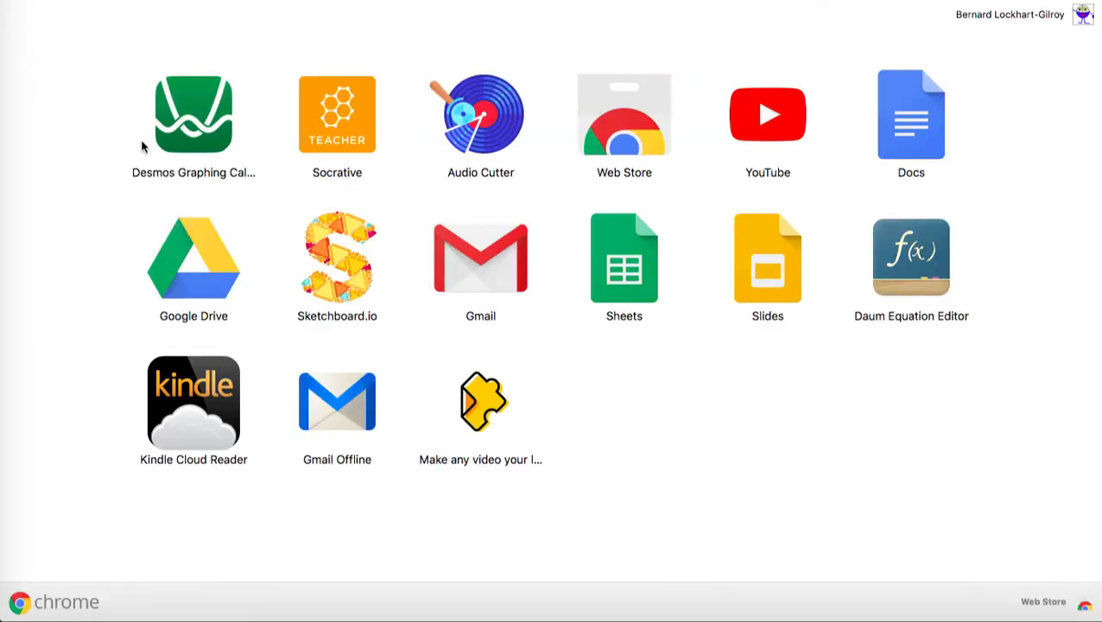
pyautogui.click(187, 138)
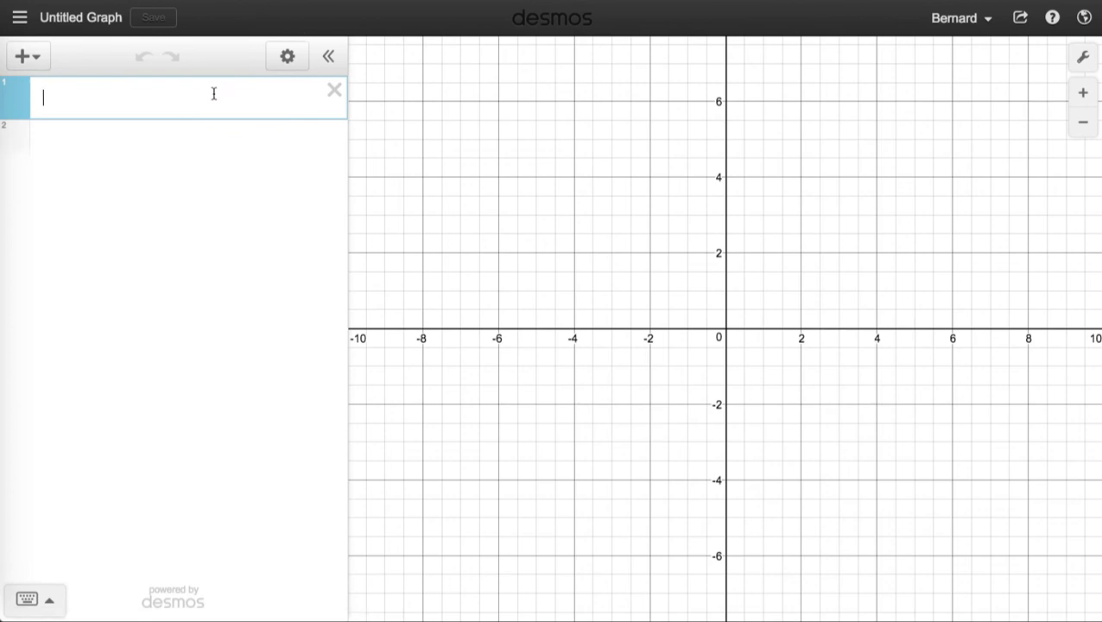
# Enter the polar equation r = a + a sin θ and add a slider for a.
pyautogui.write('r=d')
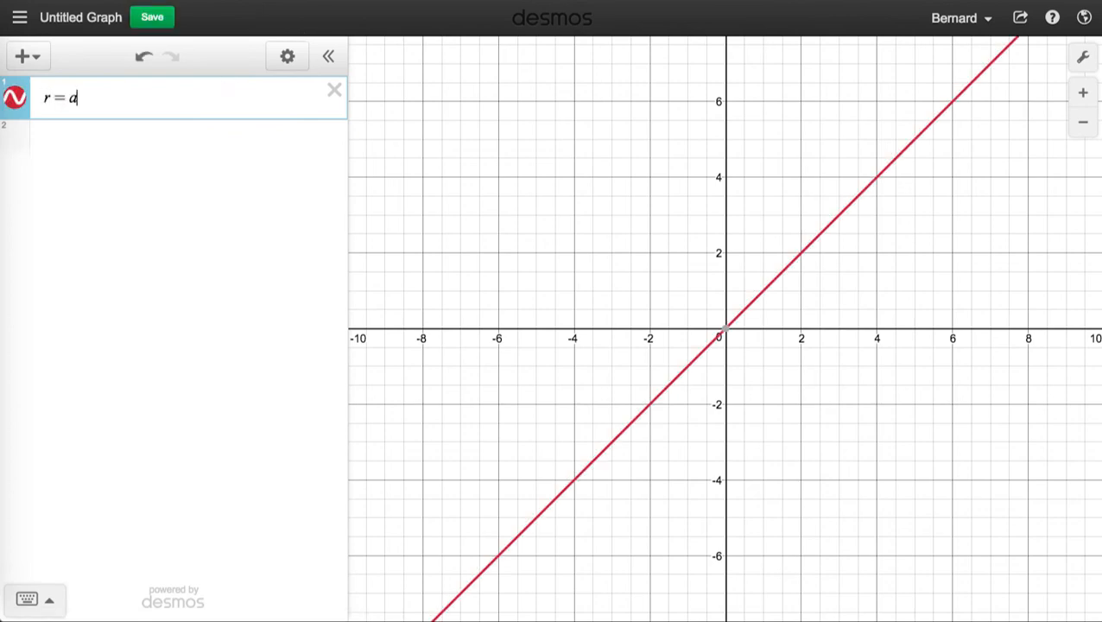
pyautogui.write('+sin')
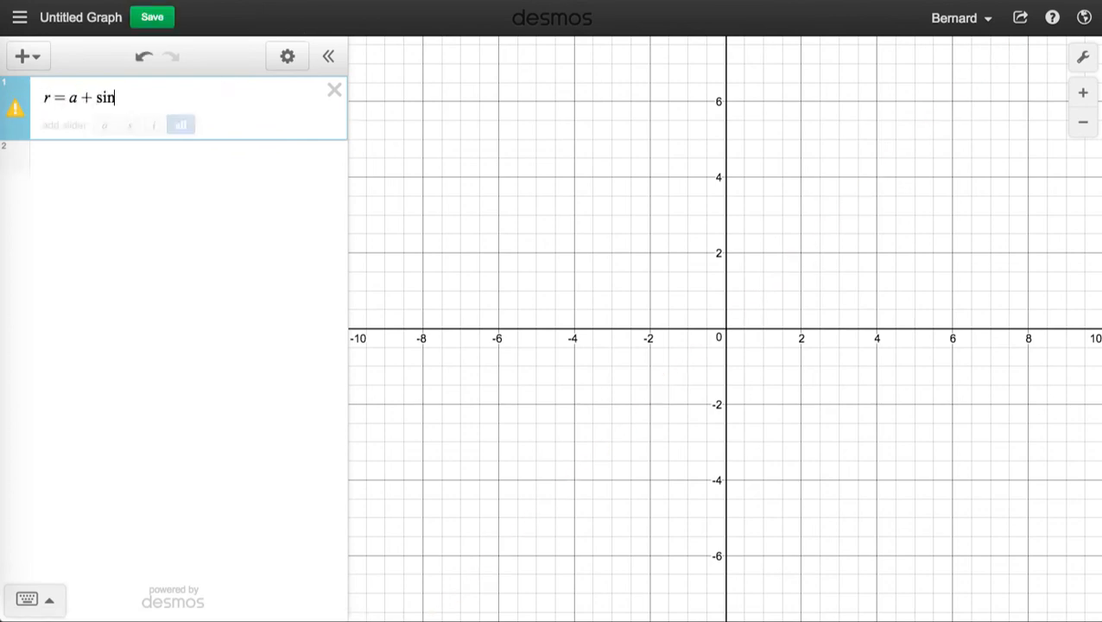
pyautogui.write('theta')
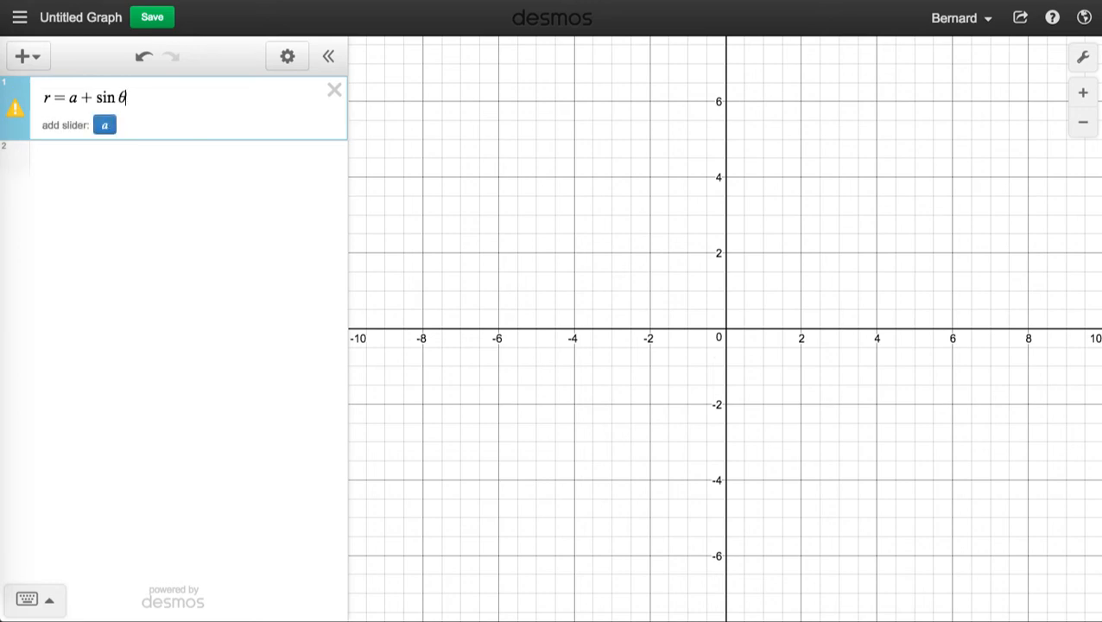
pyautogui.click(96, 97)
pyautogui.write('a')
pyautogui.click(105, 129)
pyautogui.click(106, 129)
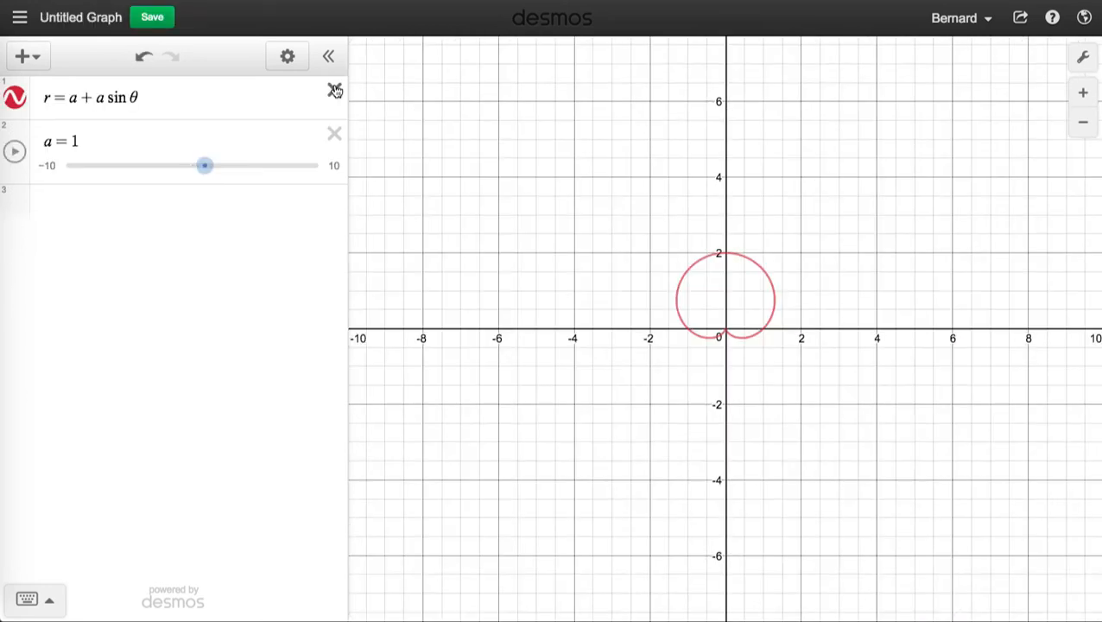
# Replace sine with cosine in the cardioid equation so it reads r = a + a cos θ.
pyautogui.click(125, 97)
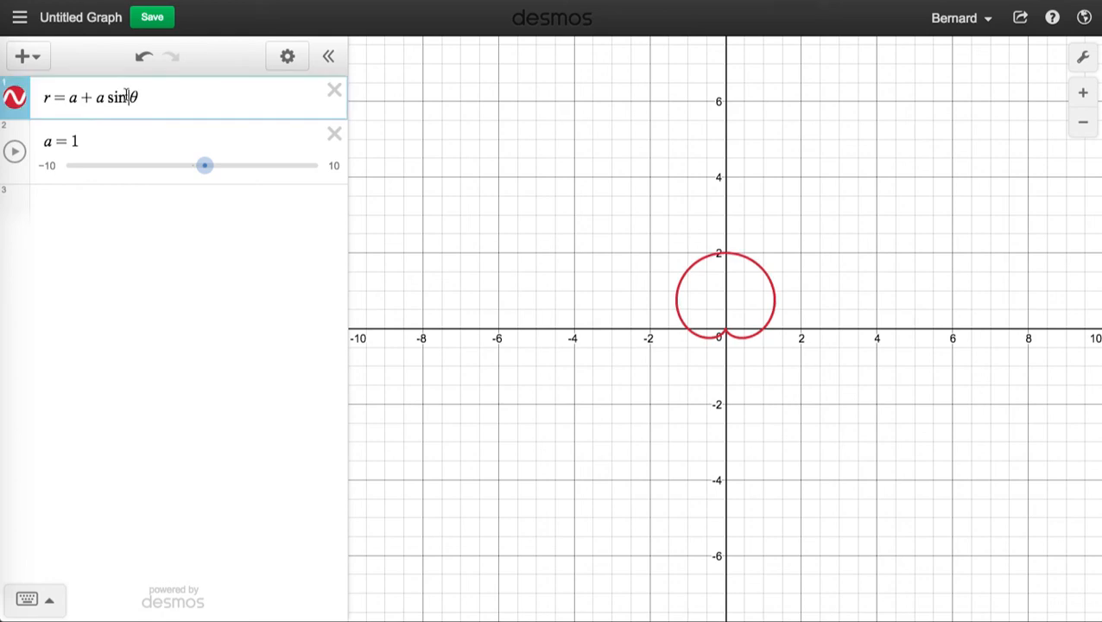
pyautogui.press('BackSpace')
pyautogui.press('BackSpace')
pyautogui.press('BackSpace')
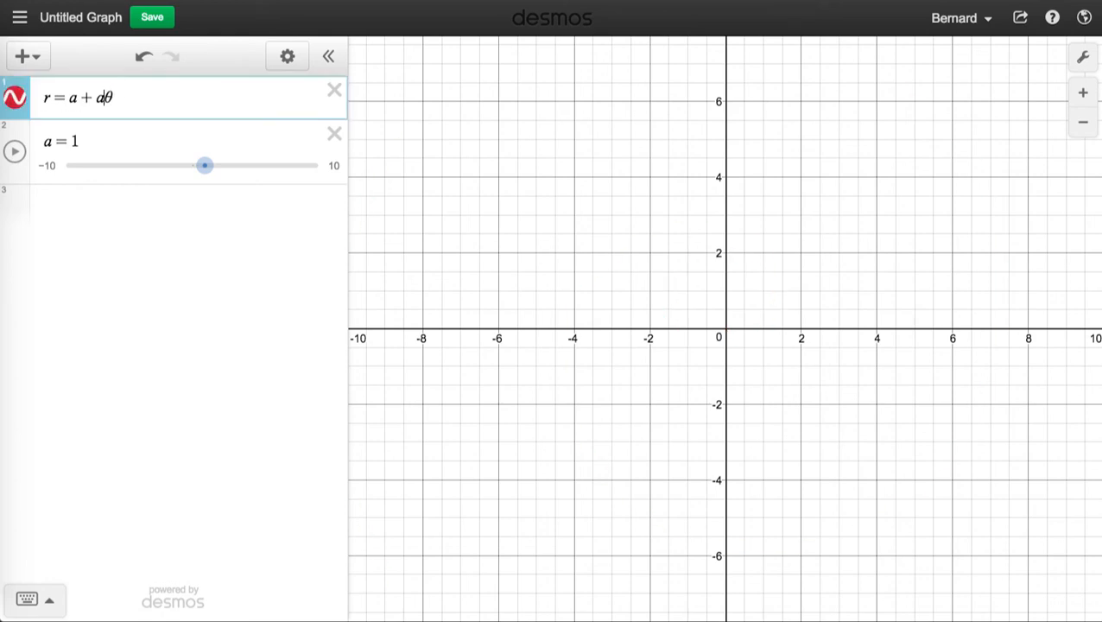
pyautogui.write('cos')
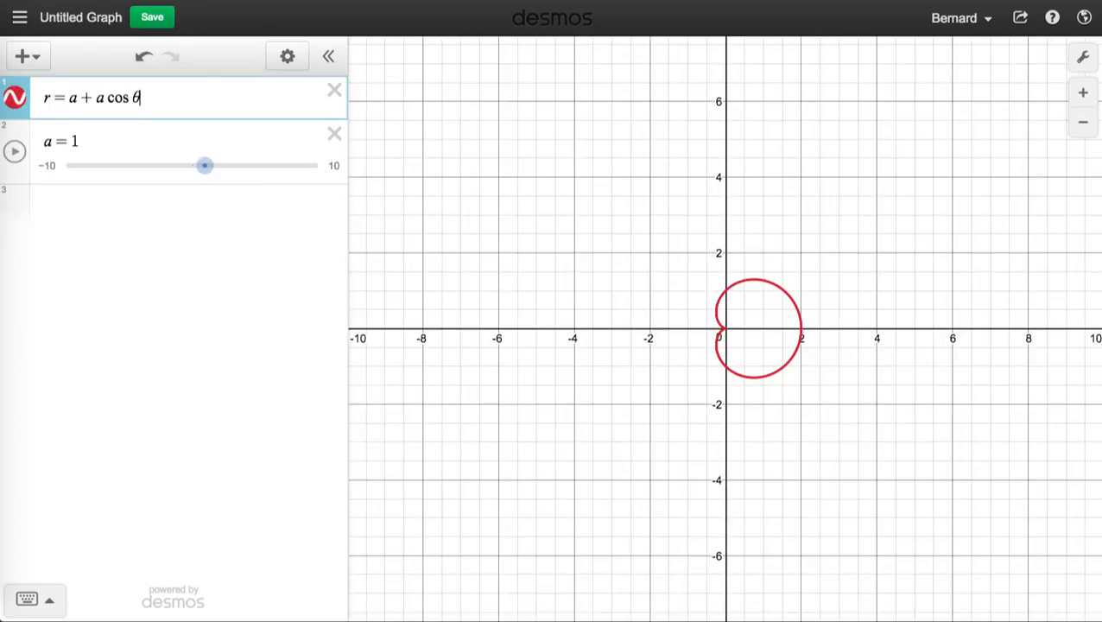
# Switch the cardioid graph's grid from rectangular to polar in the graph settings.
pyautogui.click(1082, 57)
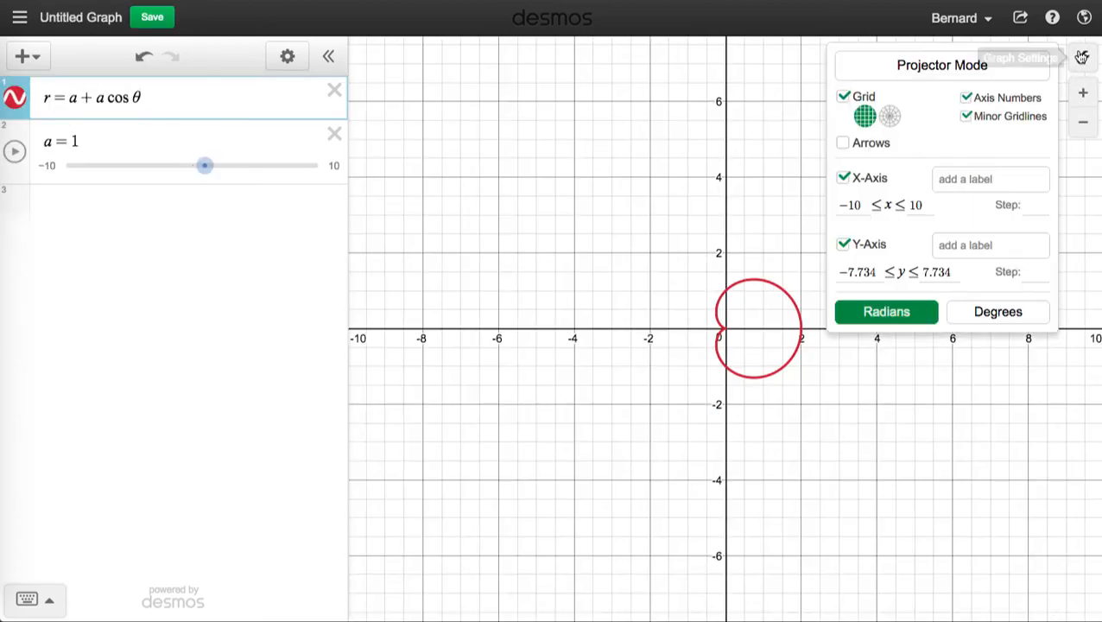
pyautogui.click(889, 116)
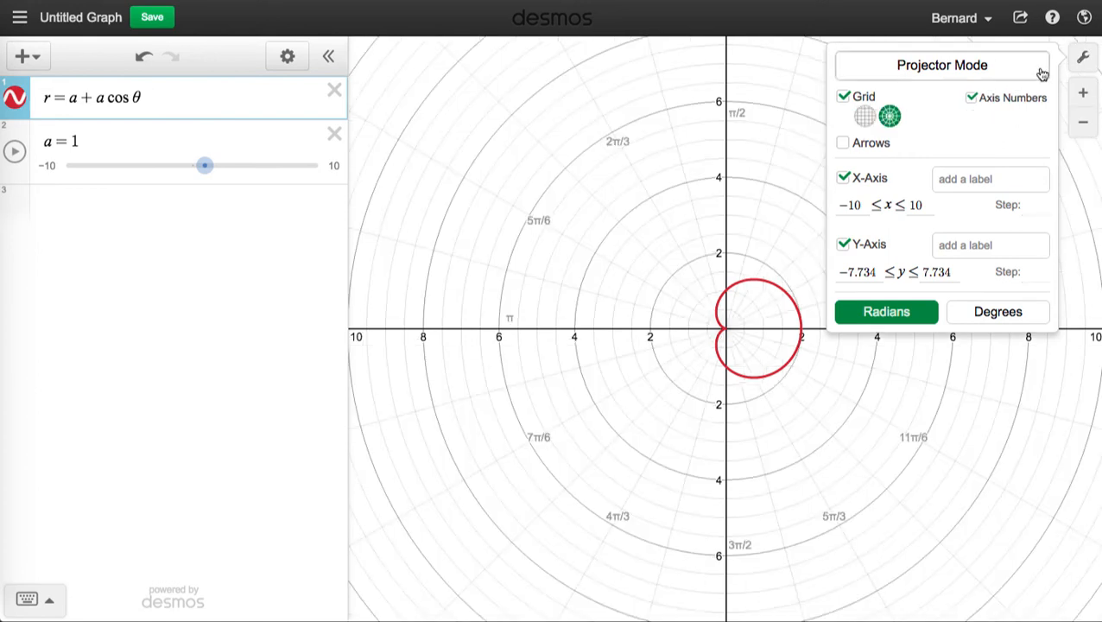
pyautogui.click(1084, 57)
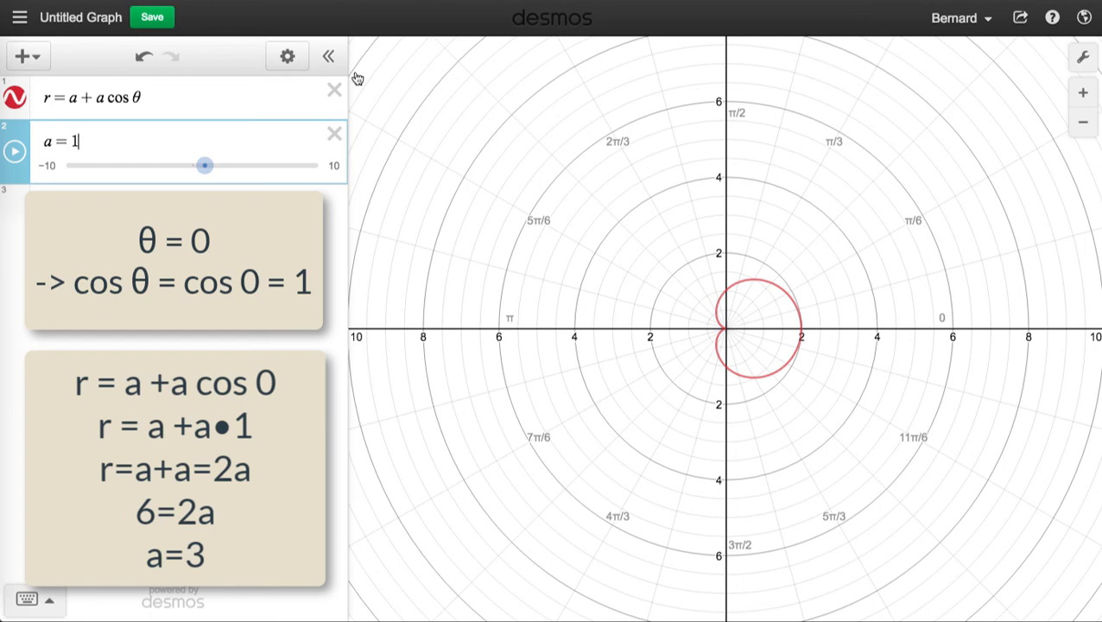
# Set the parameter a of the cardioid to 3.
pyautogui.press('BackSpace')
pyautogui.write('3')
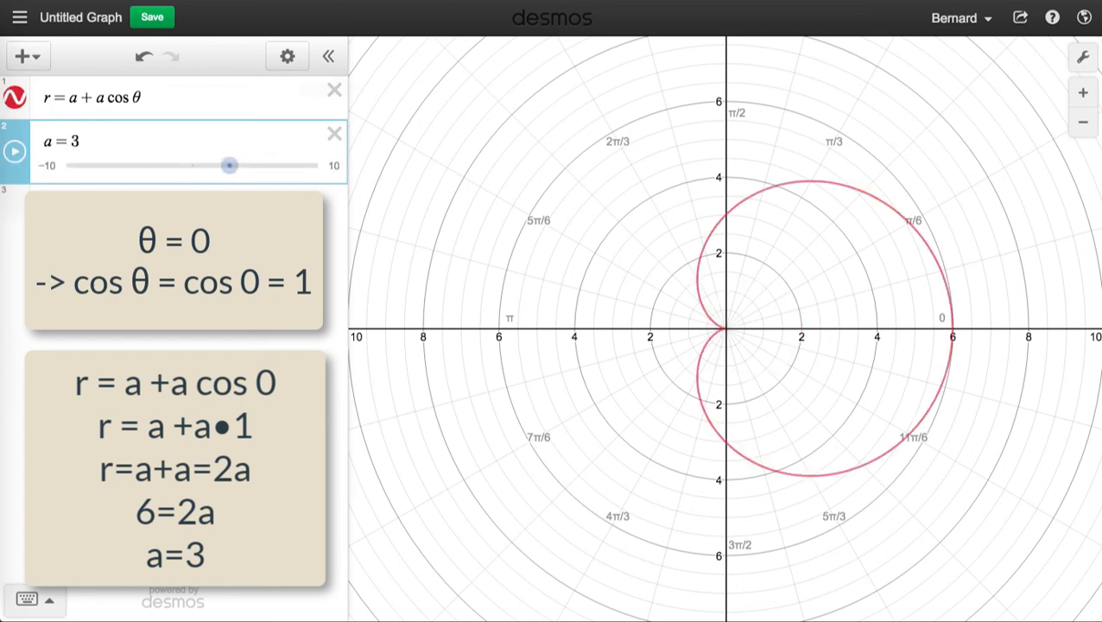